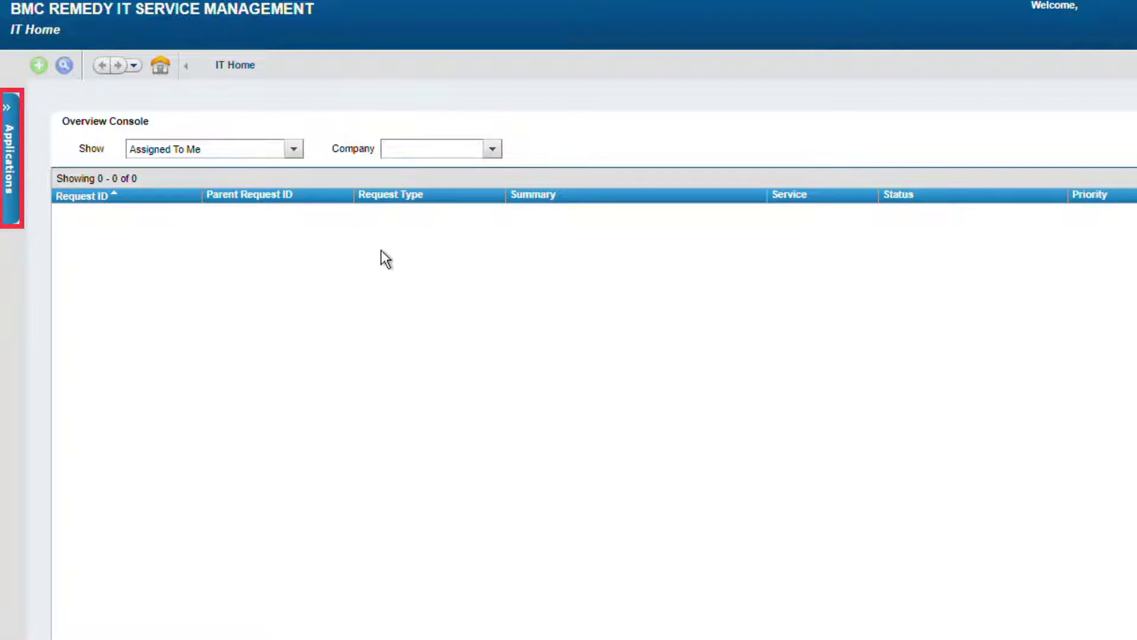
Step: Open the AR System Server Group Console from the Remedy Management Console applications and go to Manage Processes
click(12, 110)
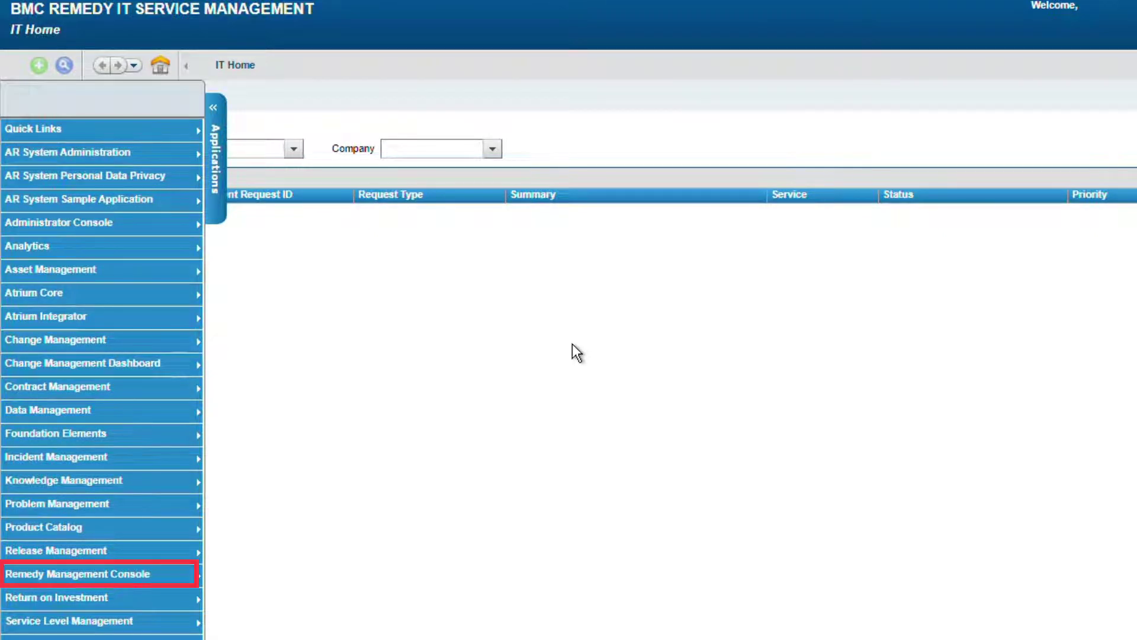
mouse_move(160, 574)
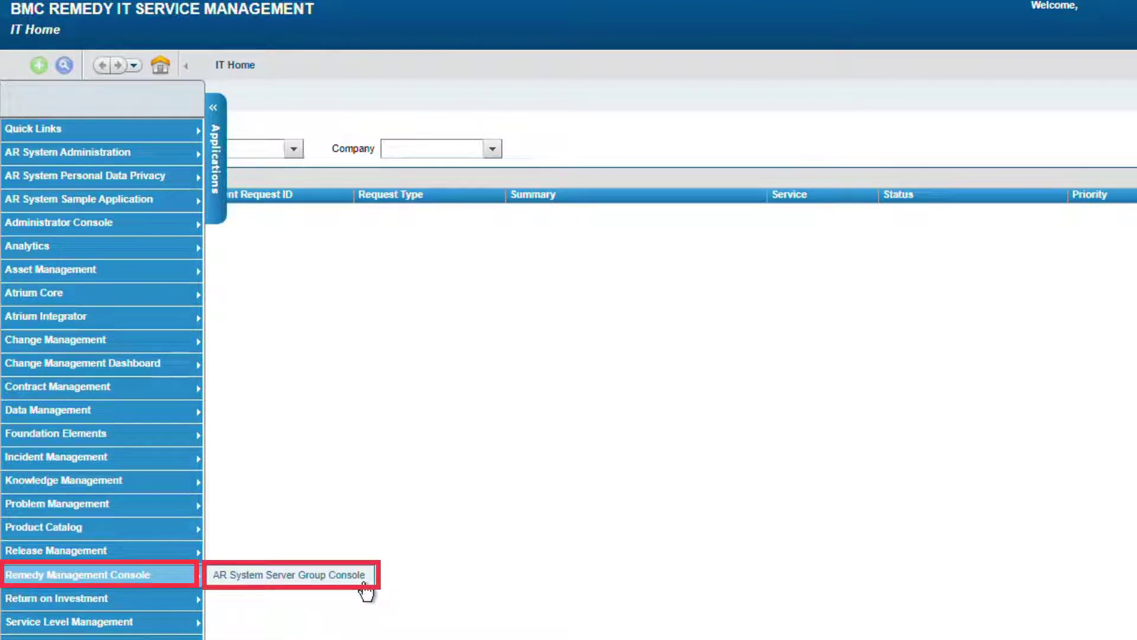
click(363, 587)
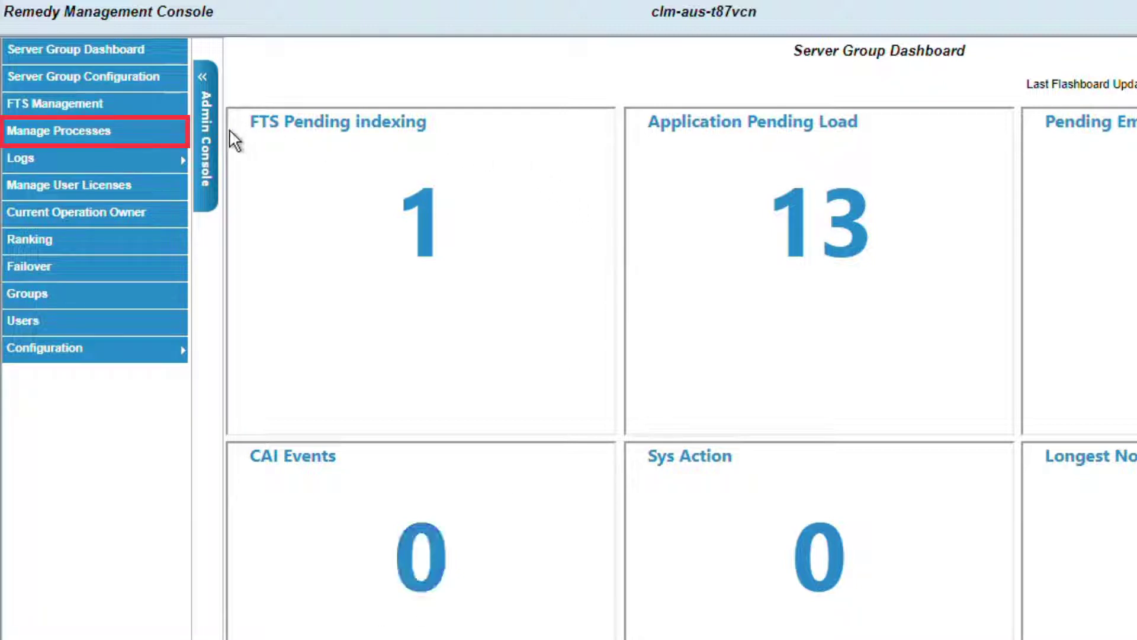
click(172, 131)
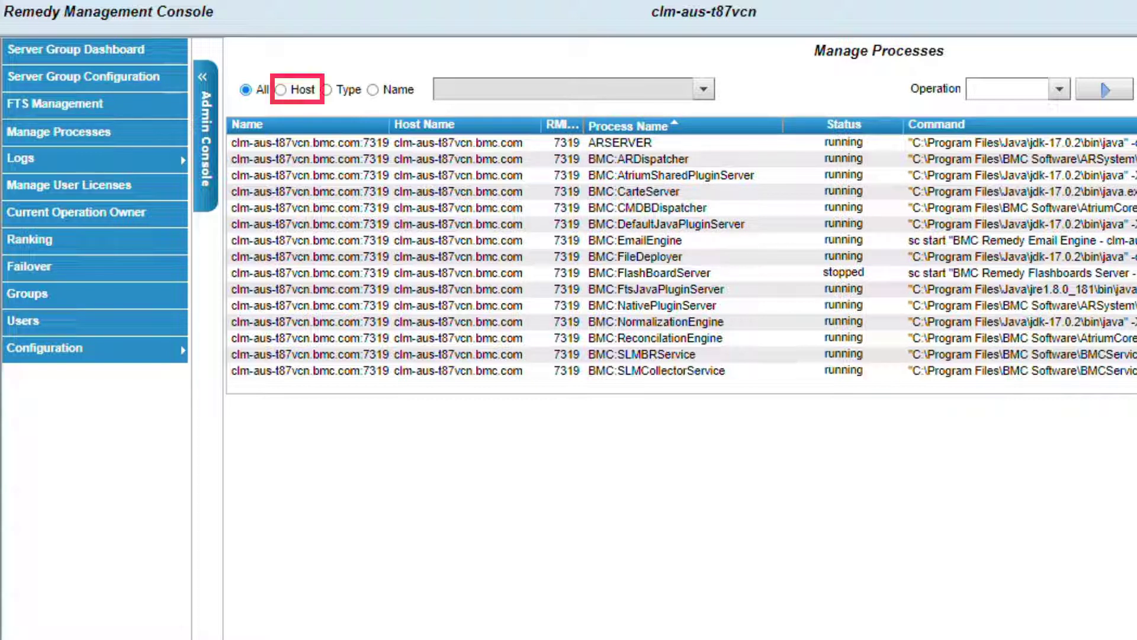
Step: Filter the process list by host, choosing clm-aus-t87vcn.bmc.com
click(281, 89)
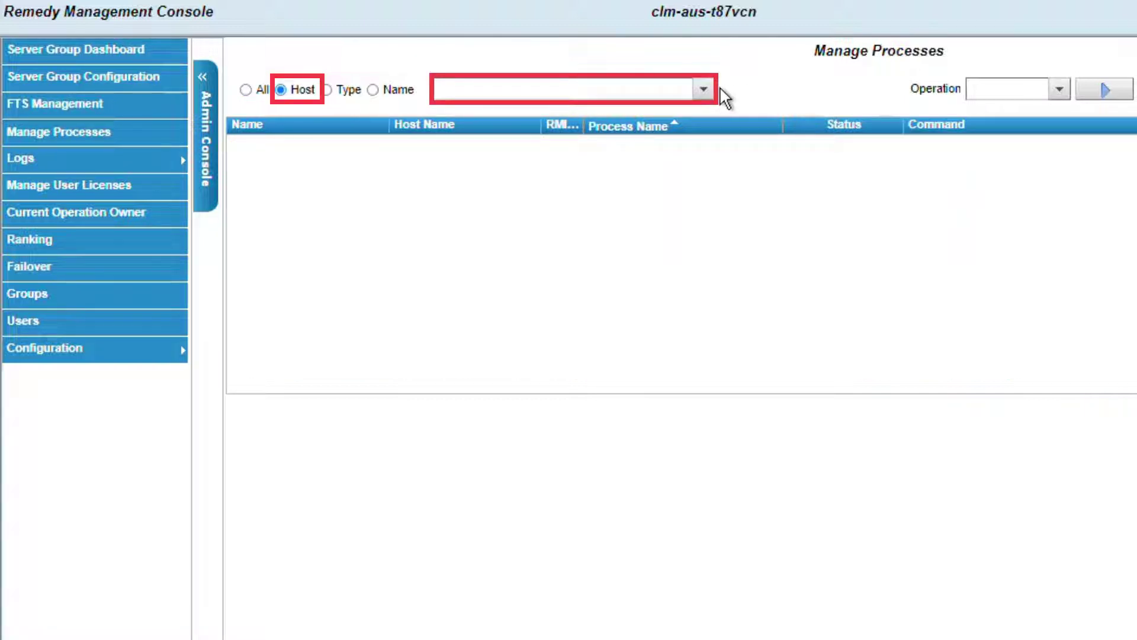
click(704, 90)
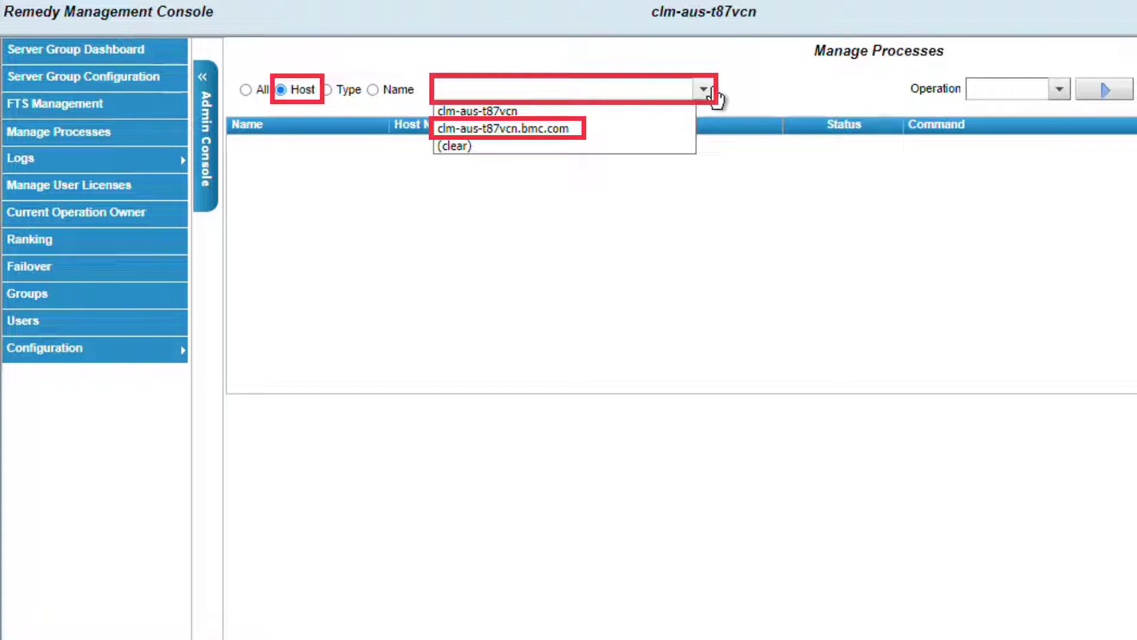
click(504, 129)
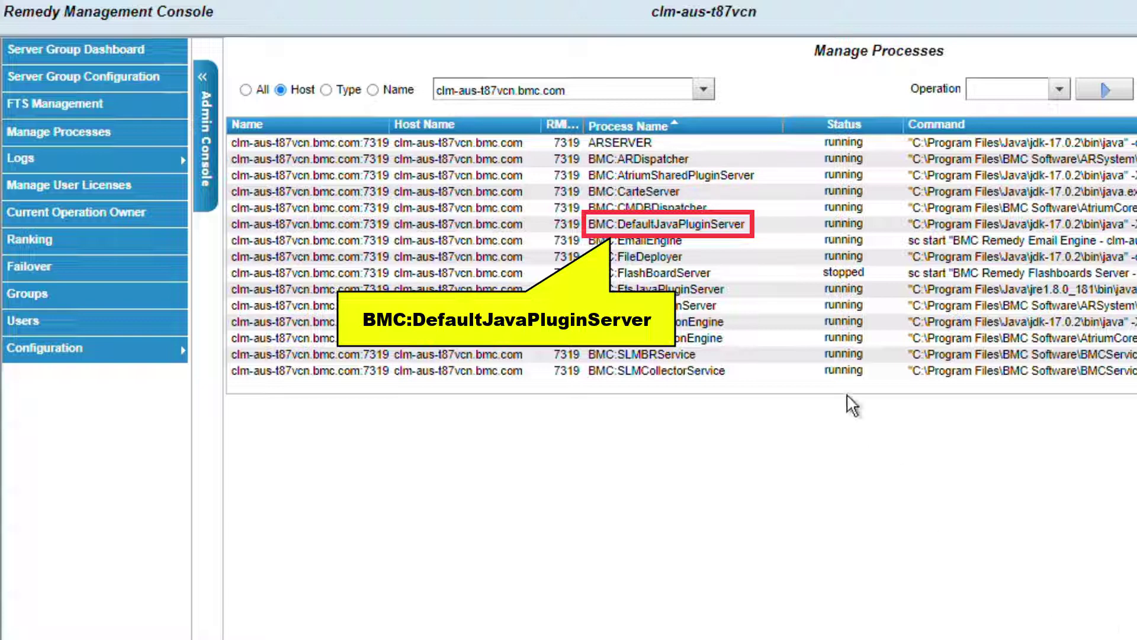
Step: Run the Restart operation on the BMC:DefaultJavaPluginServer process, dismiss any message, and reopen Manage Processes
click(785, 225)
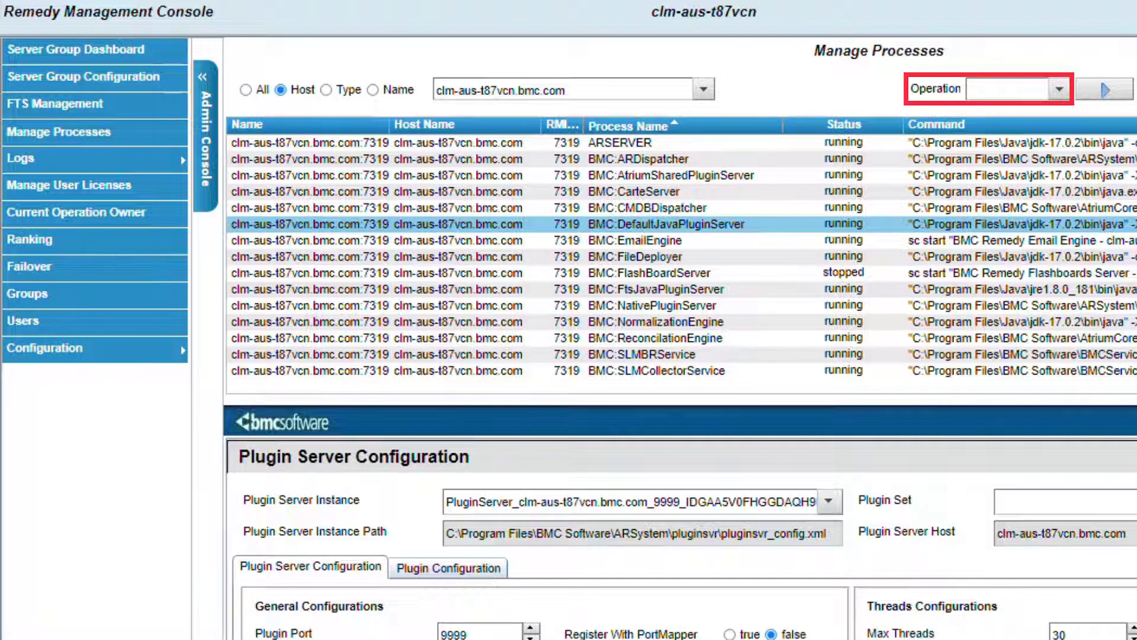
click(1060, 90)
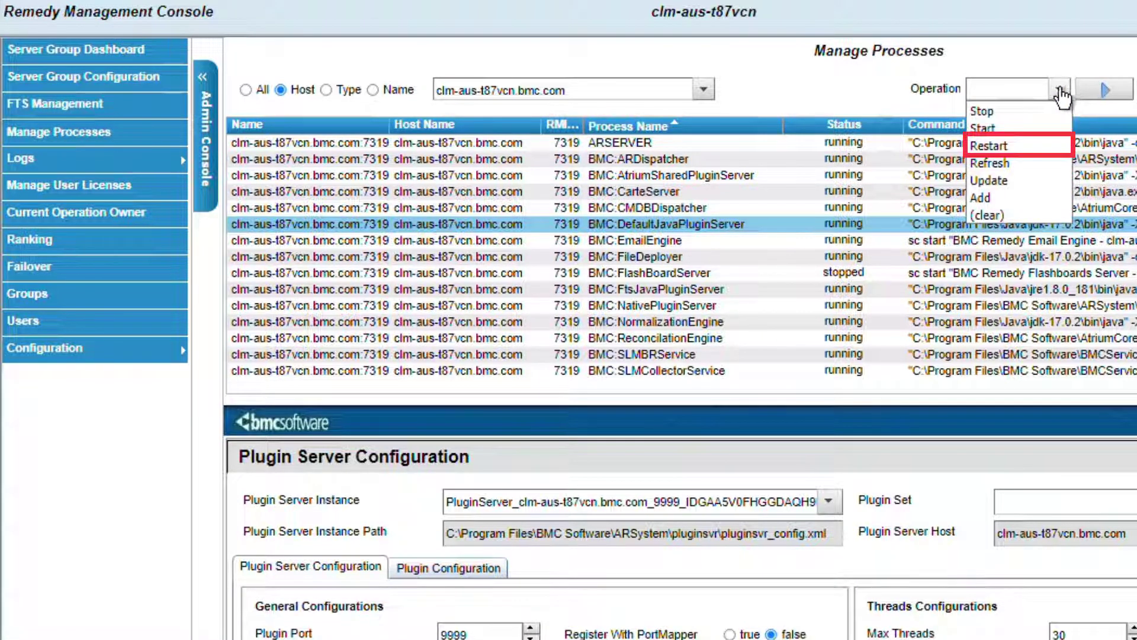
click(1016, 146)
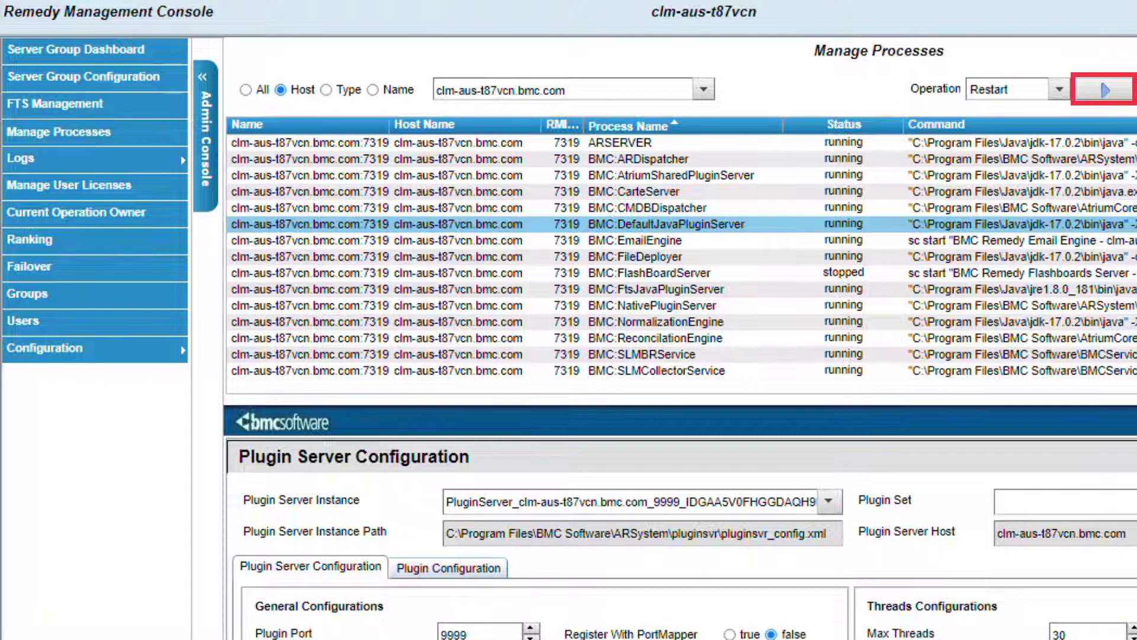
click(1105, 90)
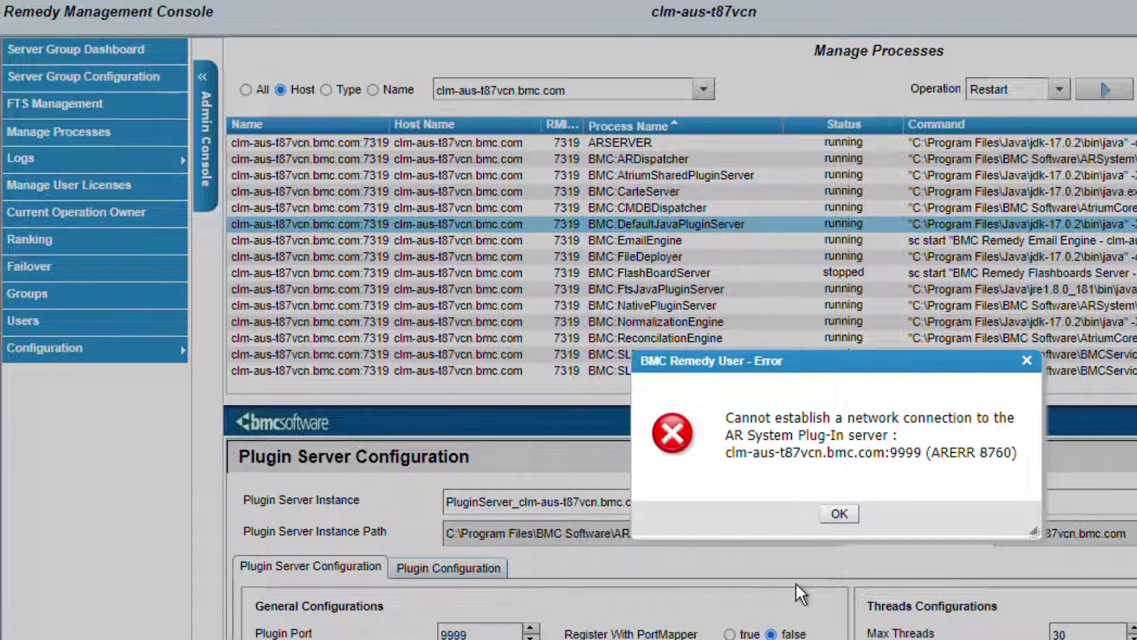
click(844, 518)
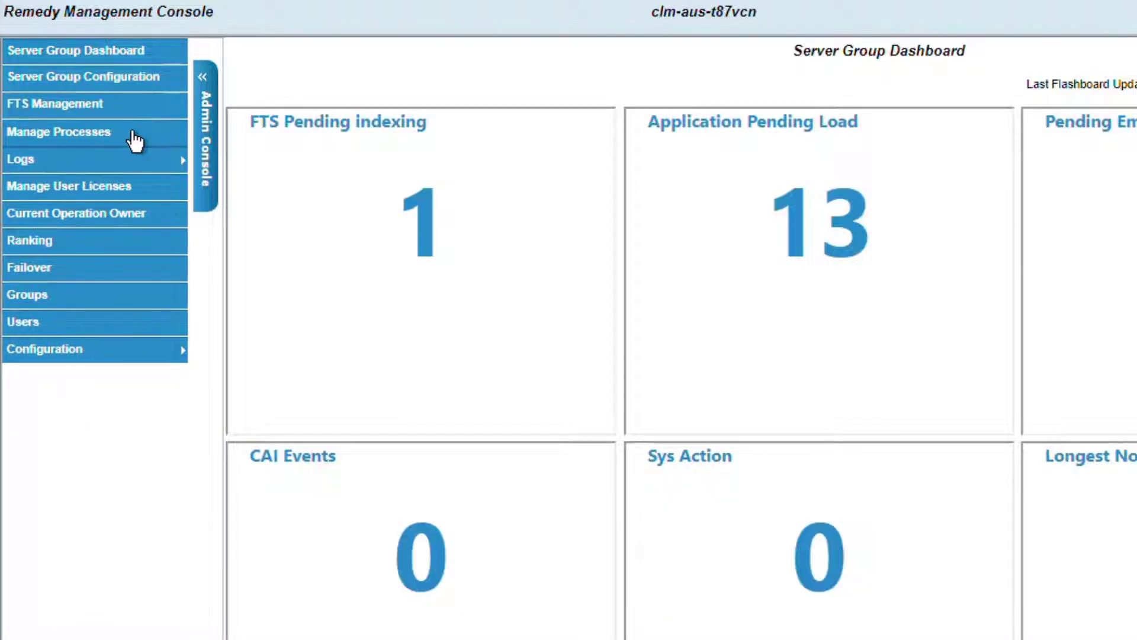
click(134, 136)
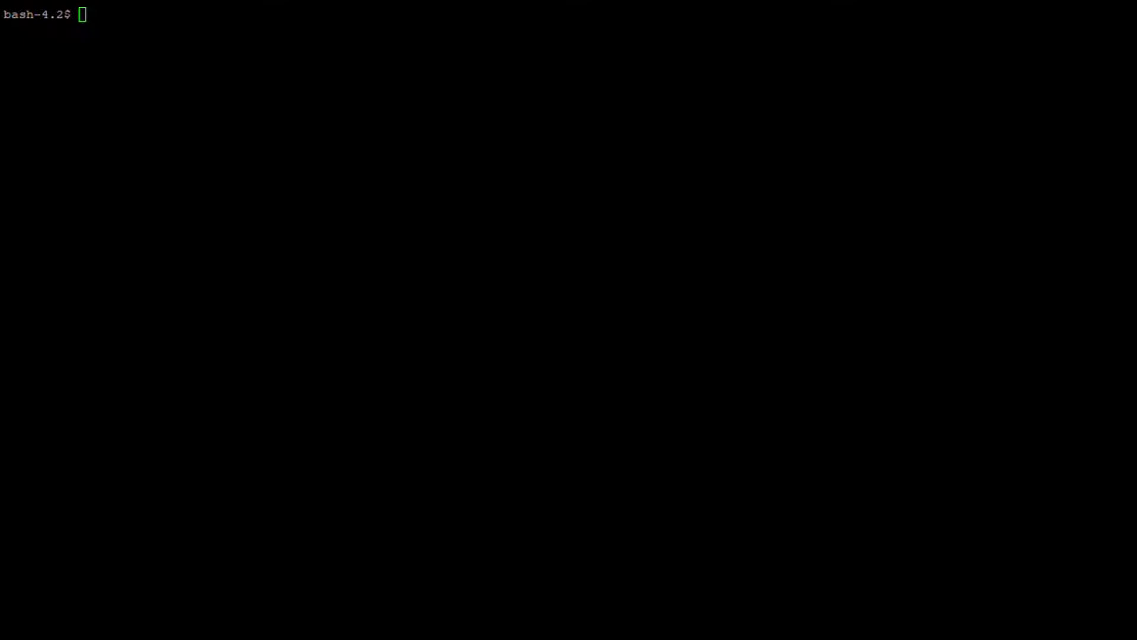
Step: In the Linux terminal, list the Java plug-in server processes with "ps -ef|grep java|grep ServerMain"
text(ps -ef|)
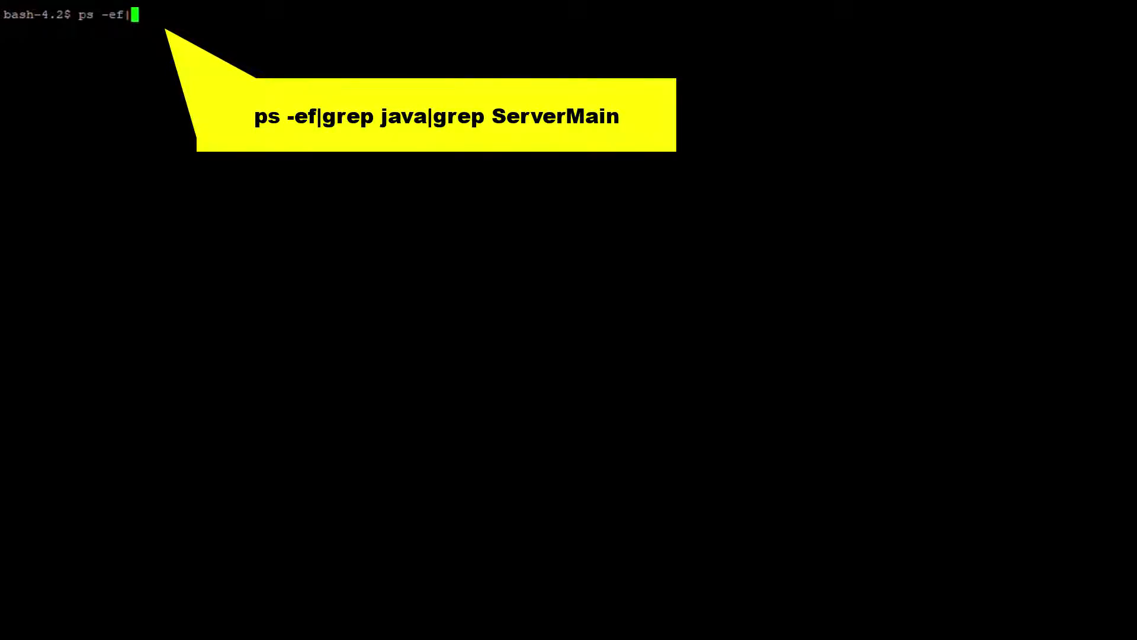
text(grep java|grep )
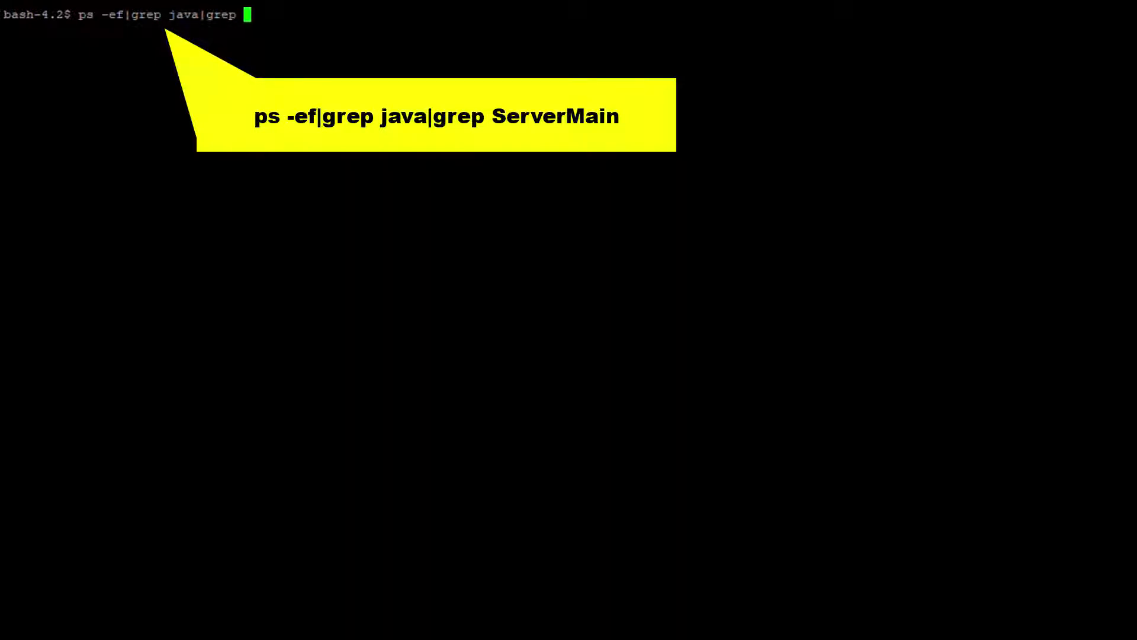
text(ServerMain)
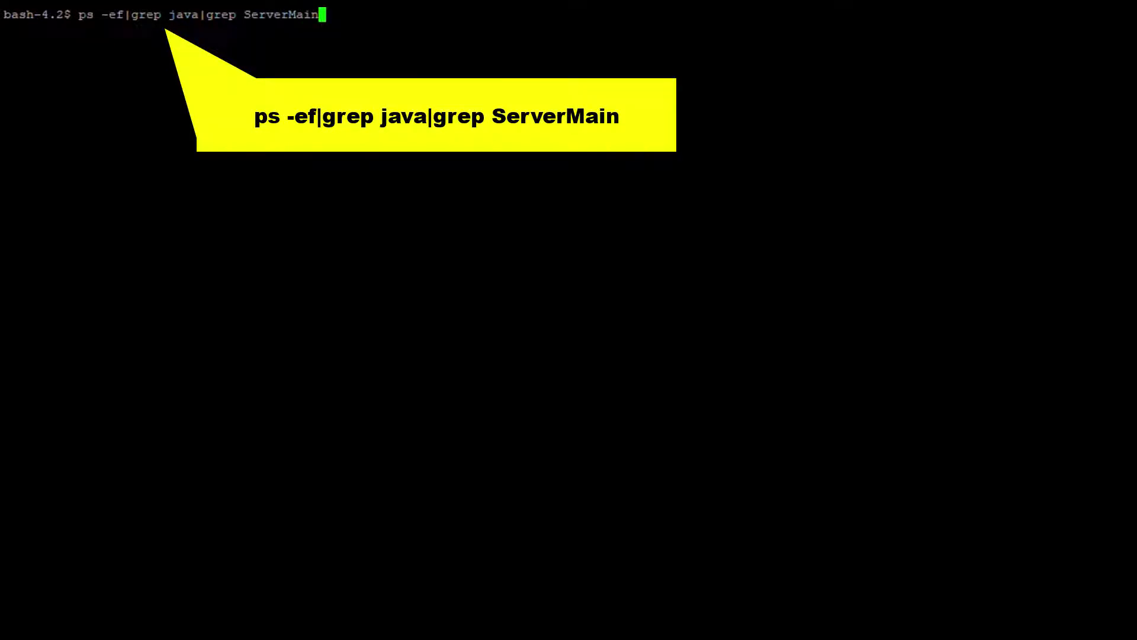
key(Return)
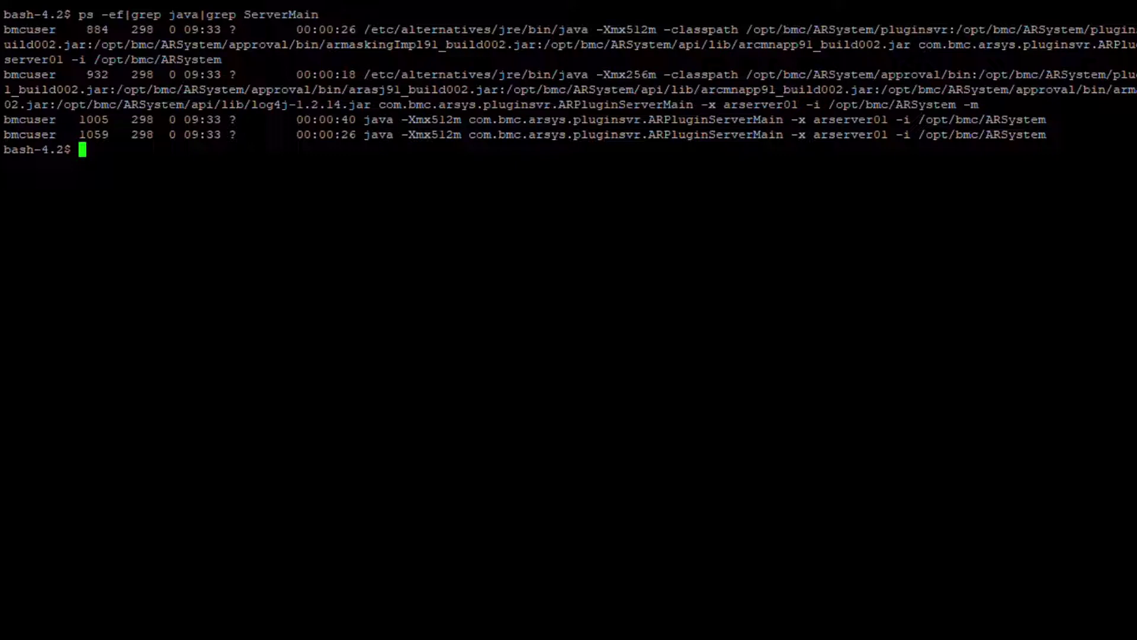
Step: Force-kill the plug-in server process with "kill -9 884" and rerun the ServerMain process listing
text(kil)
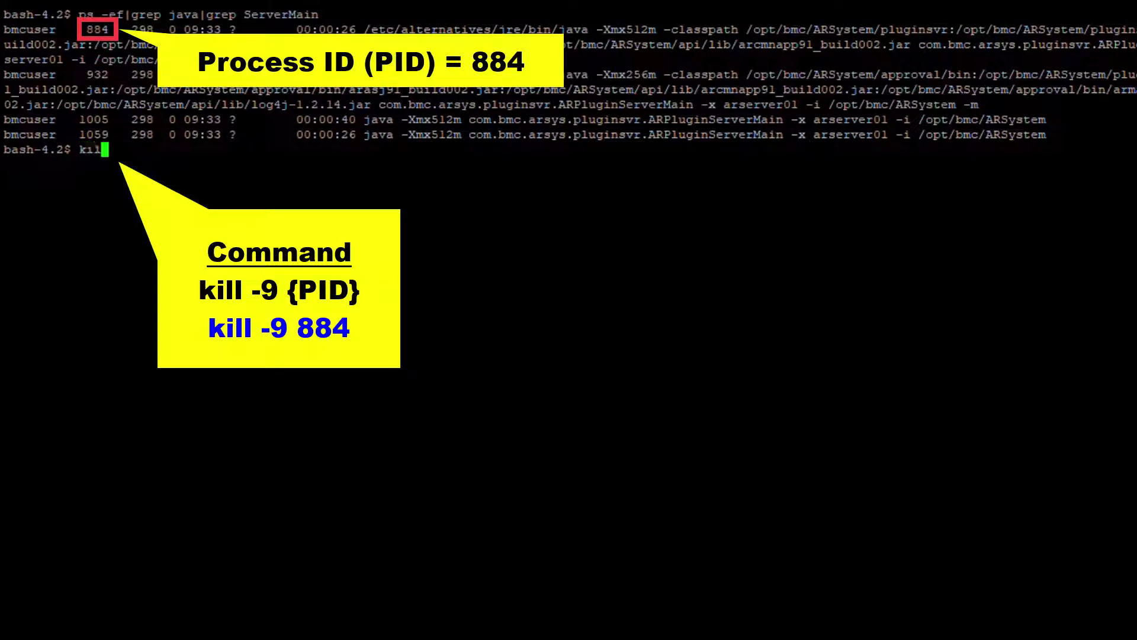
text(l -9 884)
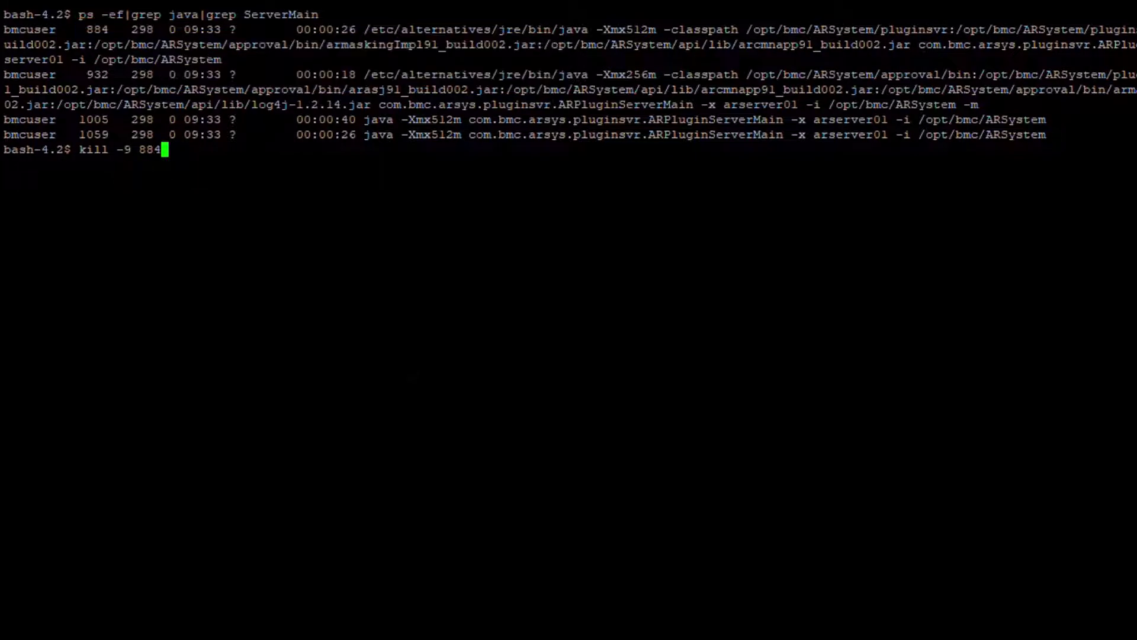
key(Return)
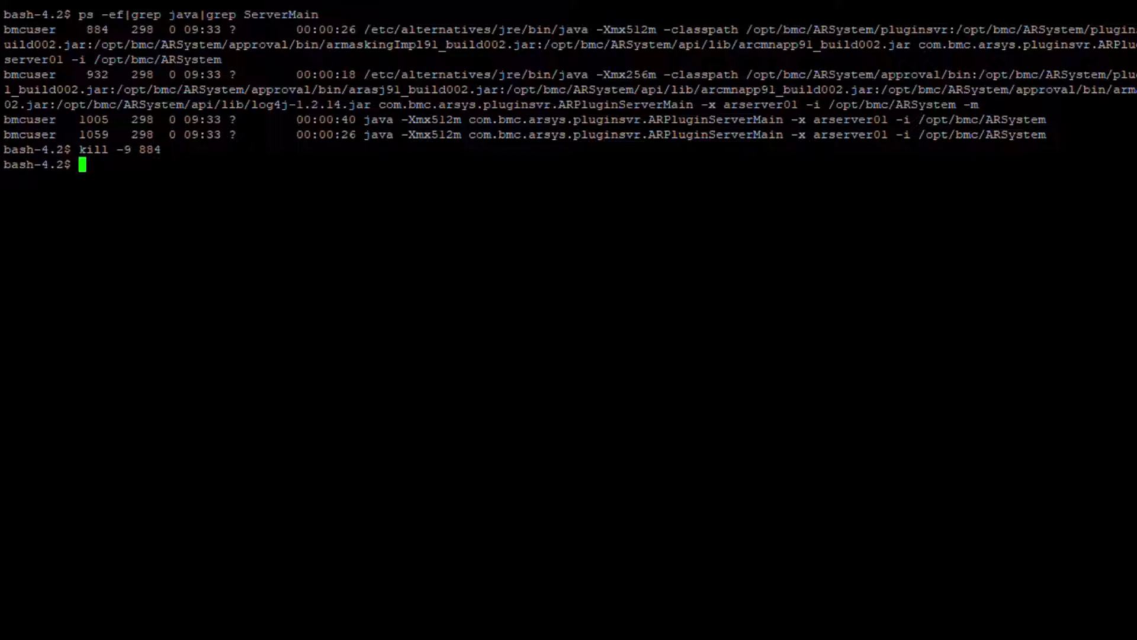
text(pa -ef|grep java|grep ServerMain)
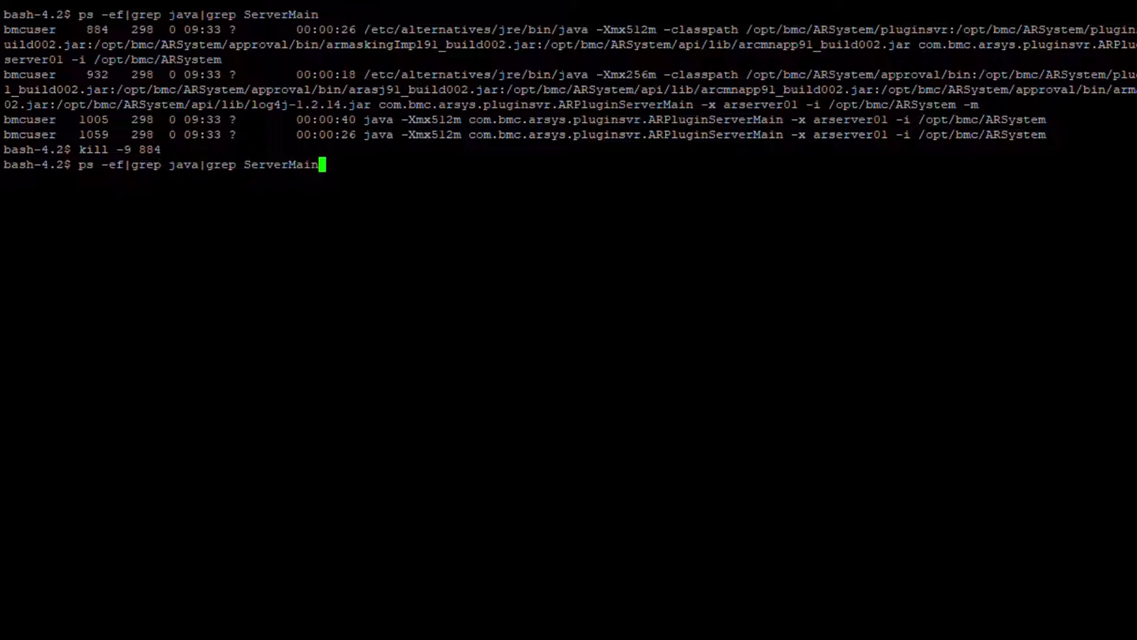
key(Return)
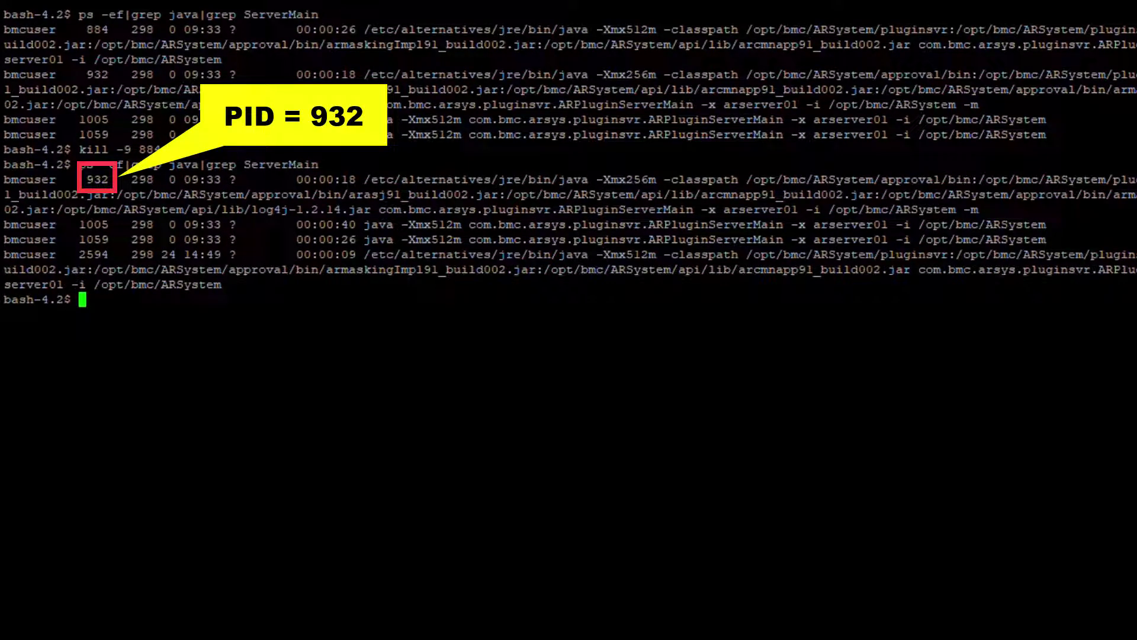
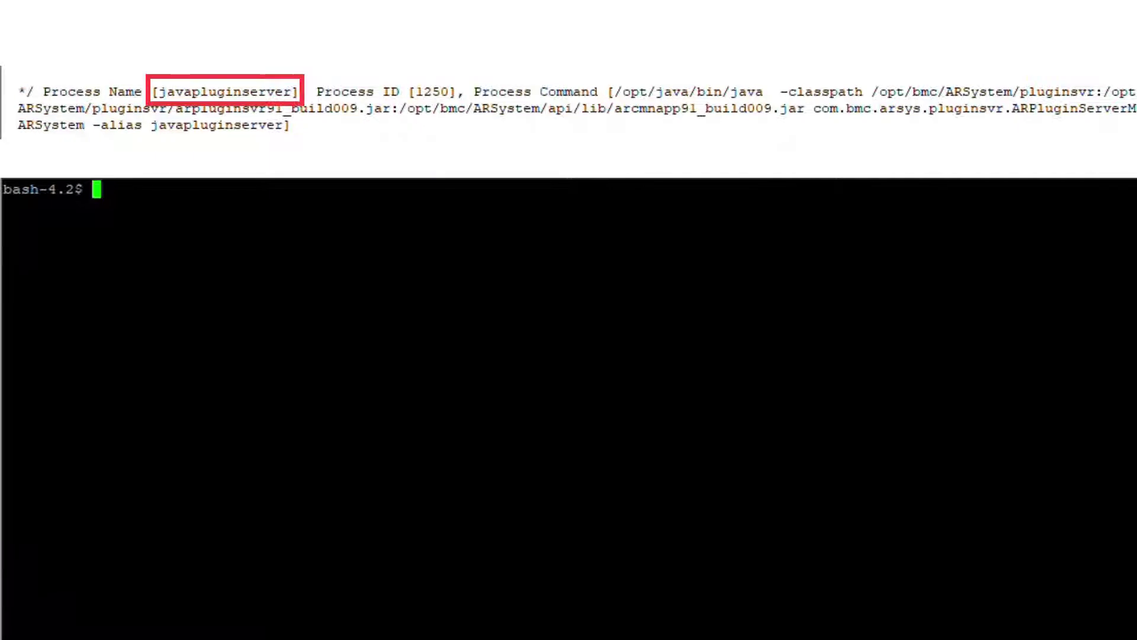
Step: Find the process by its alias with "ps -ef|grep java|grep javapluginserver"
text(ps -ef)
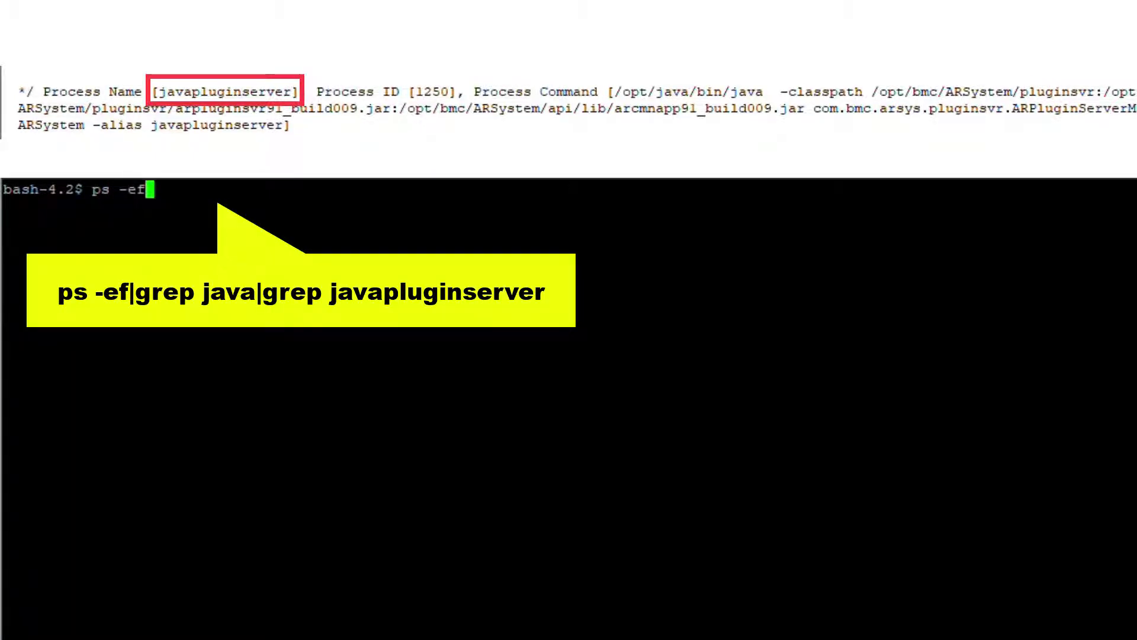
text(|grep ja)
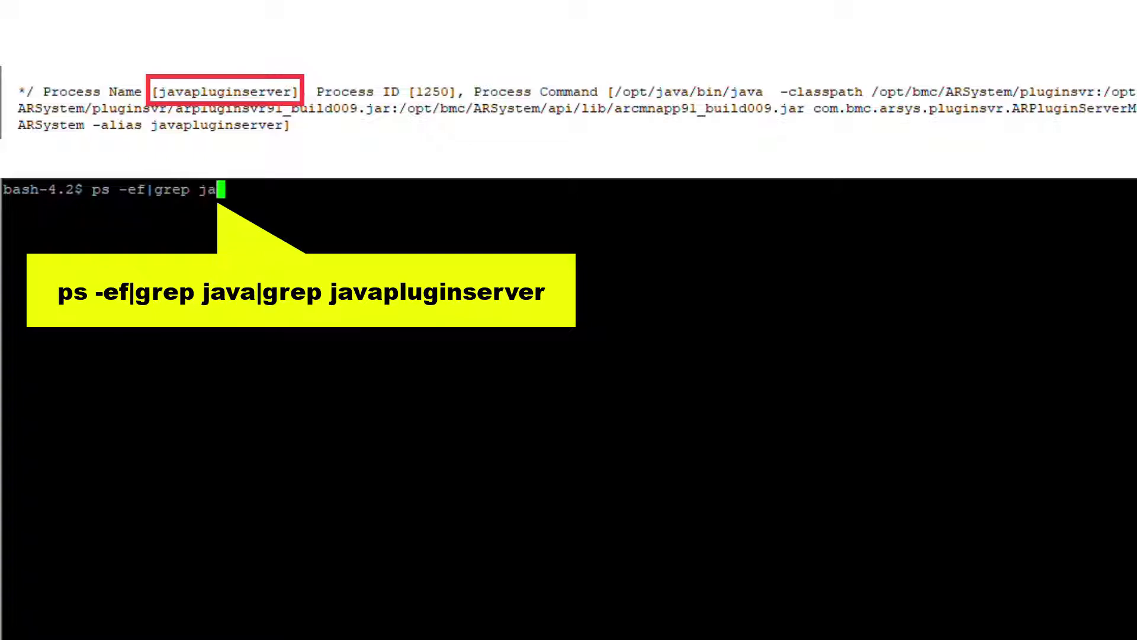
text(va|grep java)
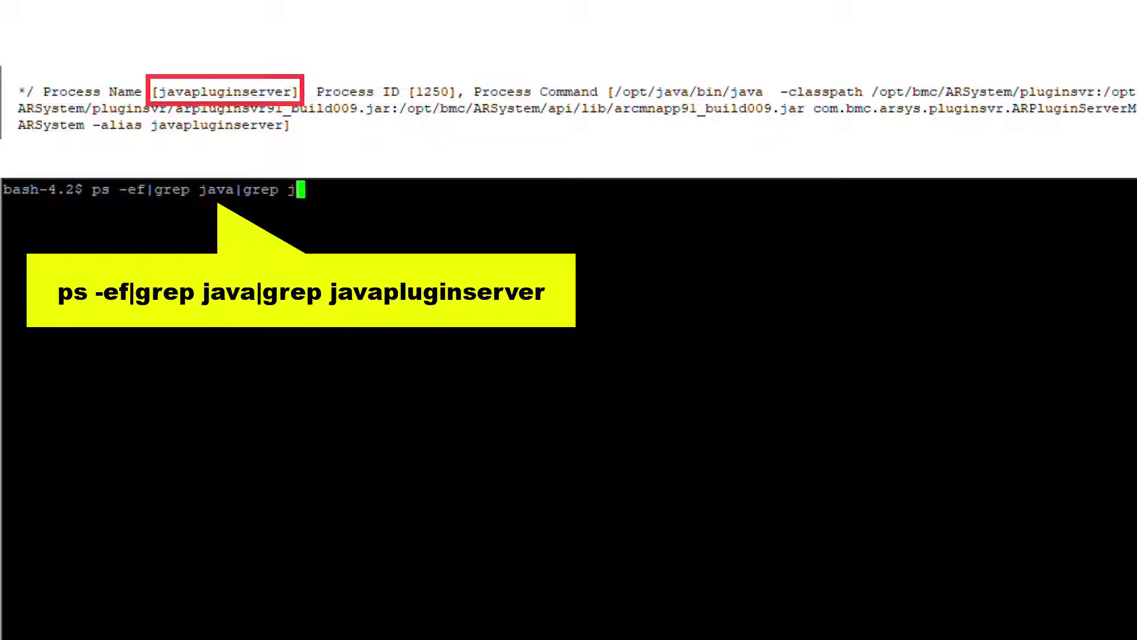
text(plugin)
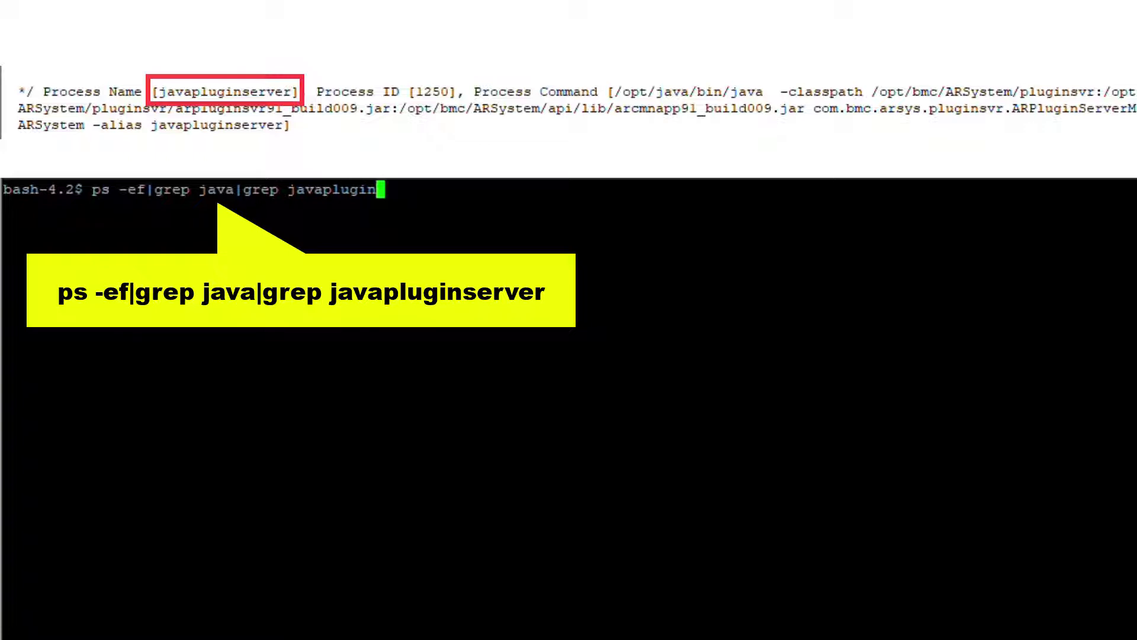
text(server)
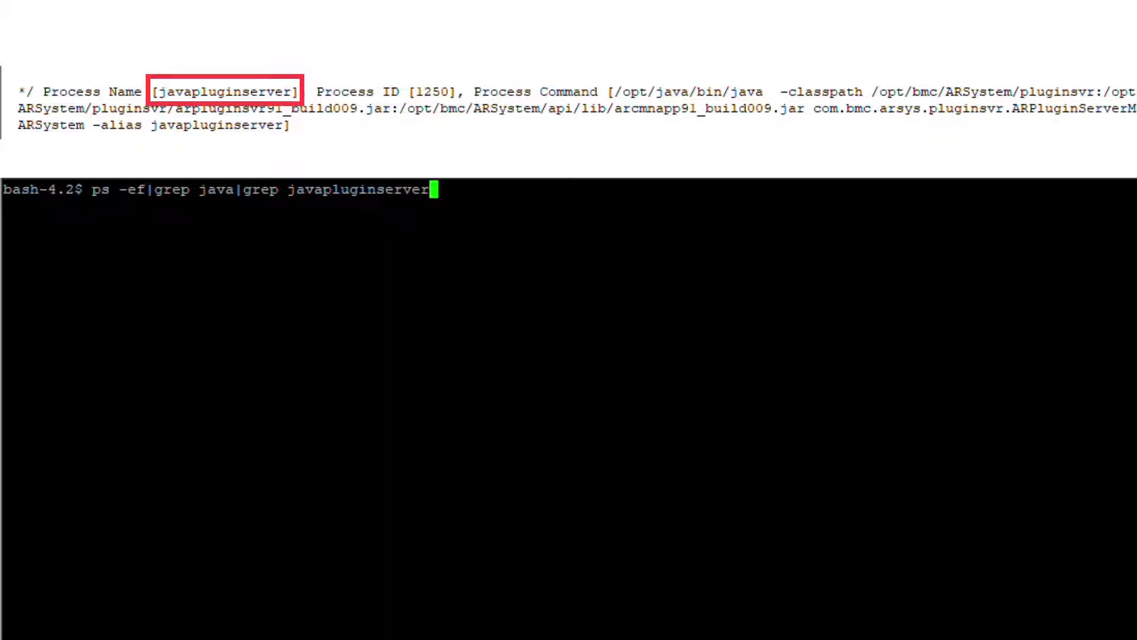
key(Return)
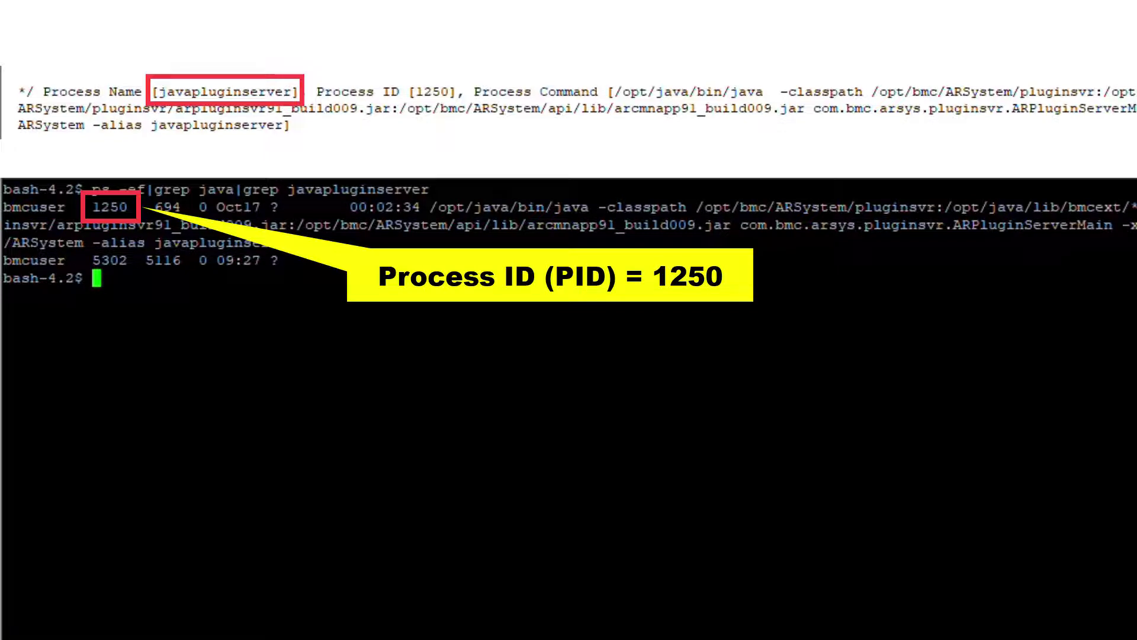
Step: Force-kill the javapluginserver process with "kill -9 1250" and rerun the javapluginserver process listing
text(kill -9)
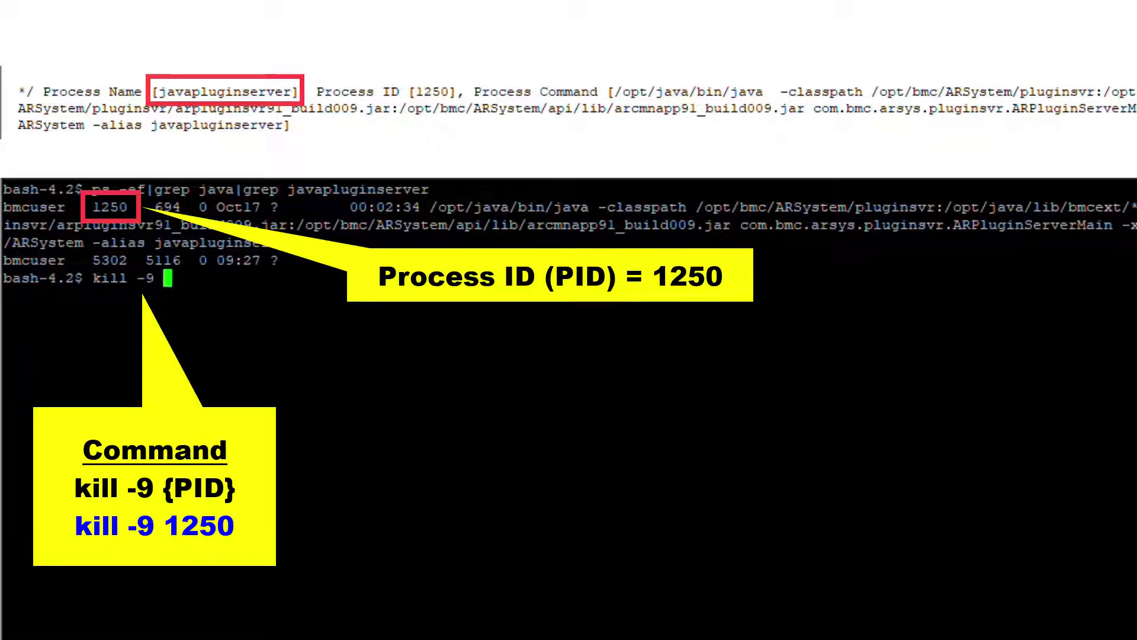
text( 1250)
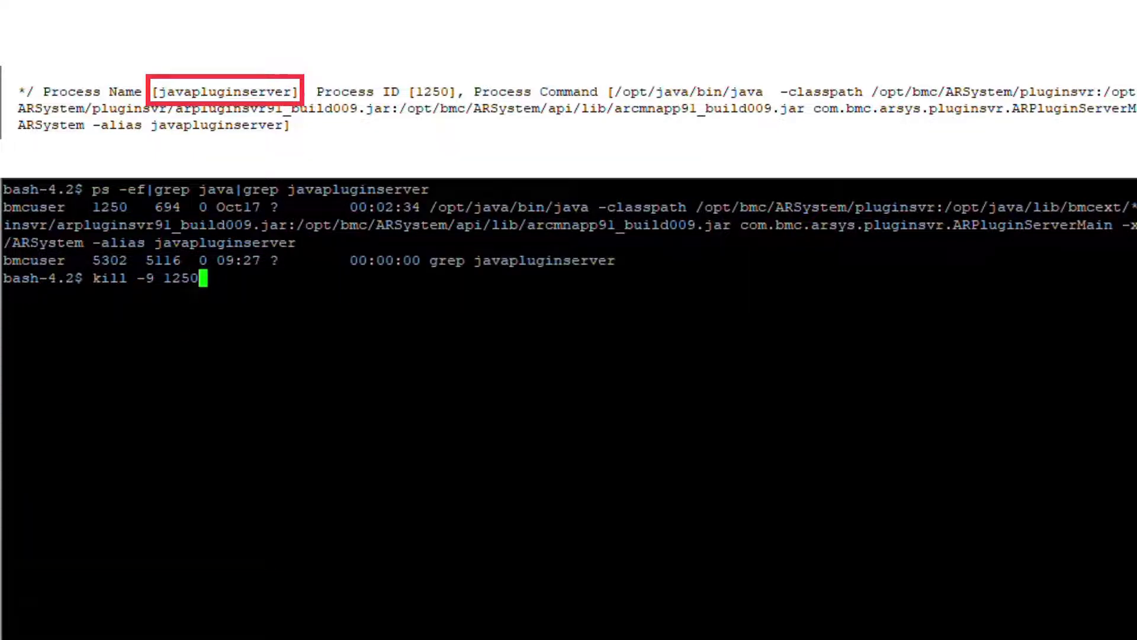
key(Return)
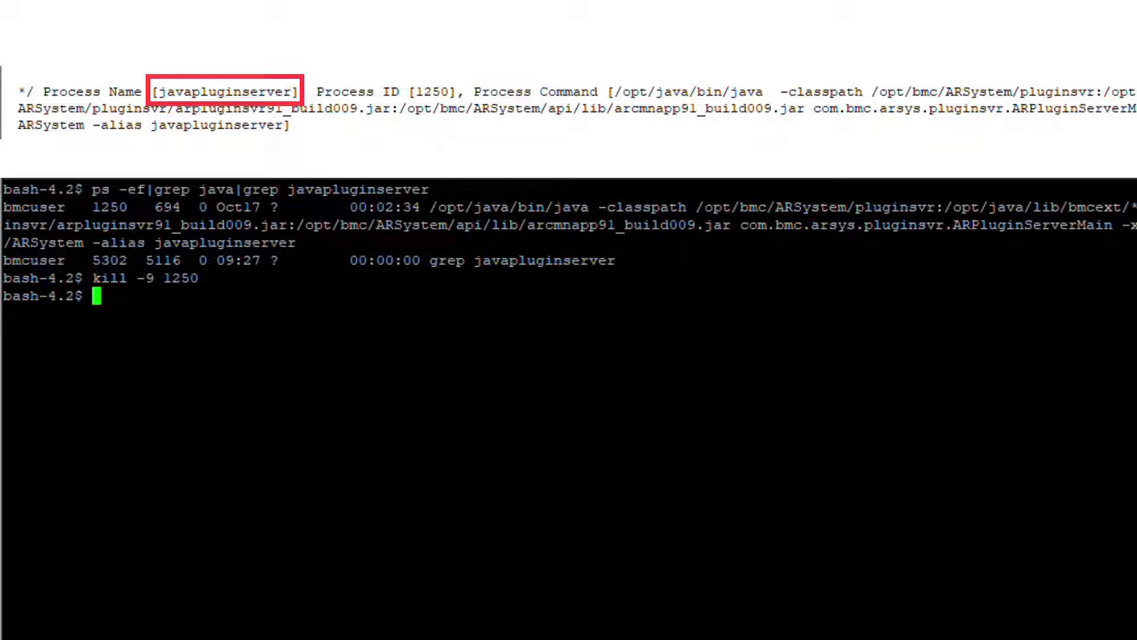
key(Up)
key(Up)
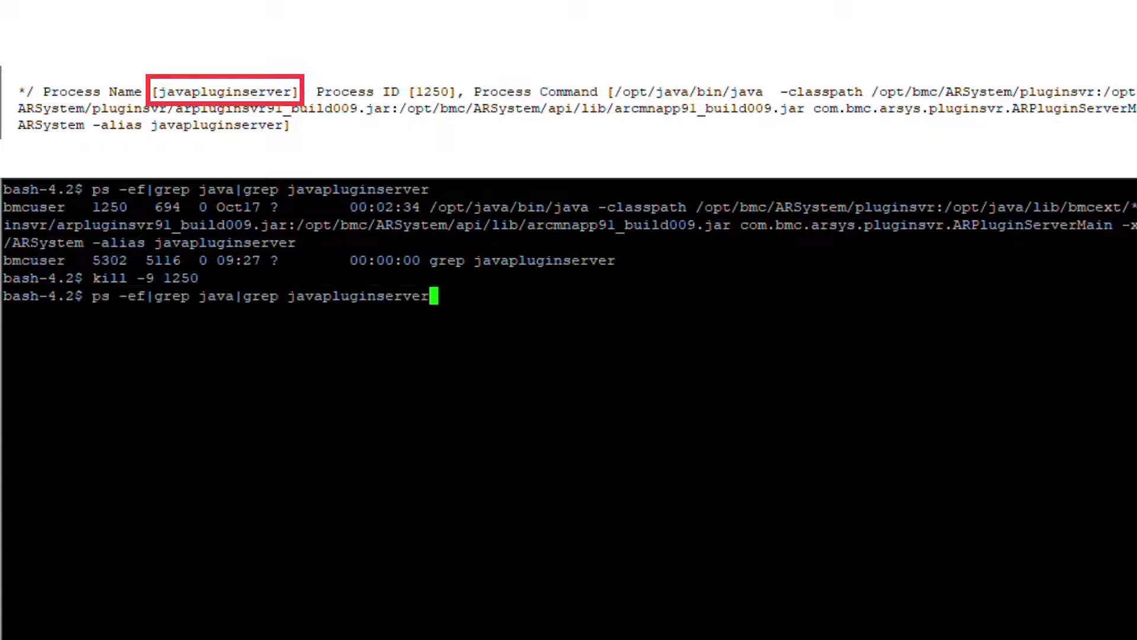
key(Return)
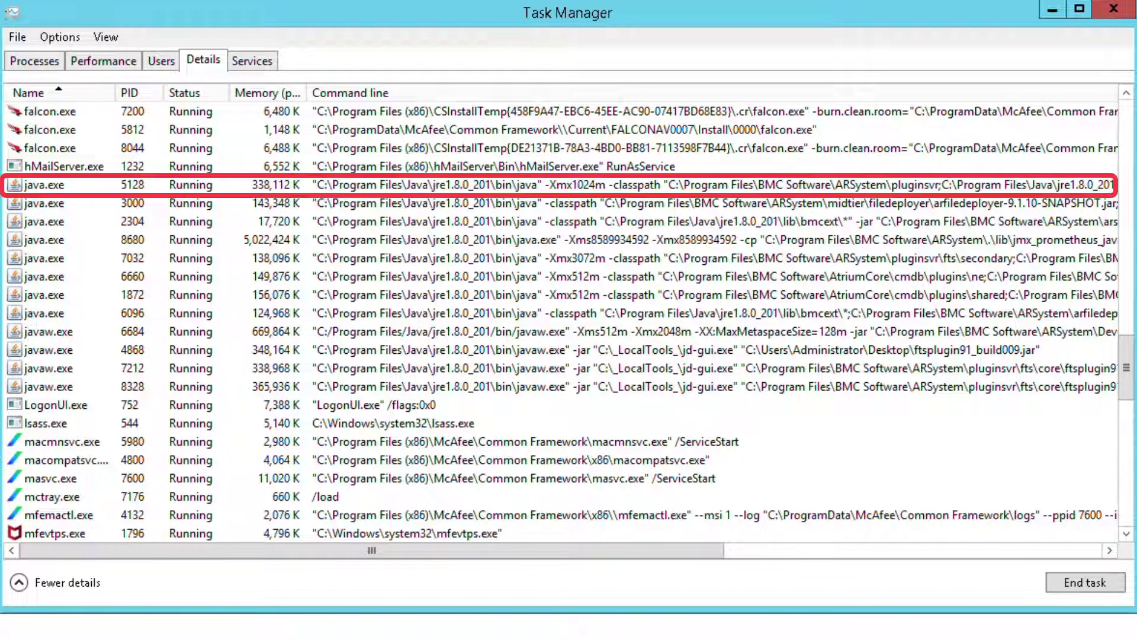
Step: In Task Manager, end the pluginsvr java.exe process with PID 5128 and select the new java.exe process that replaces it
click(473, 186)
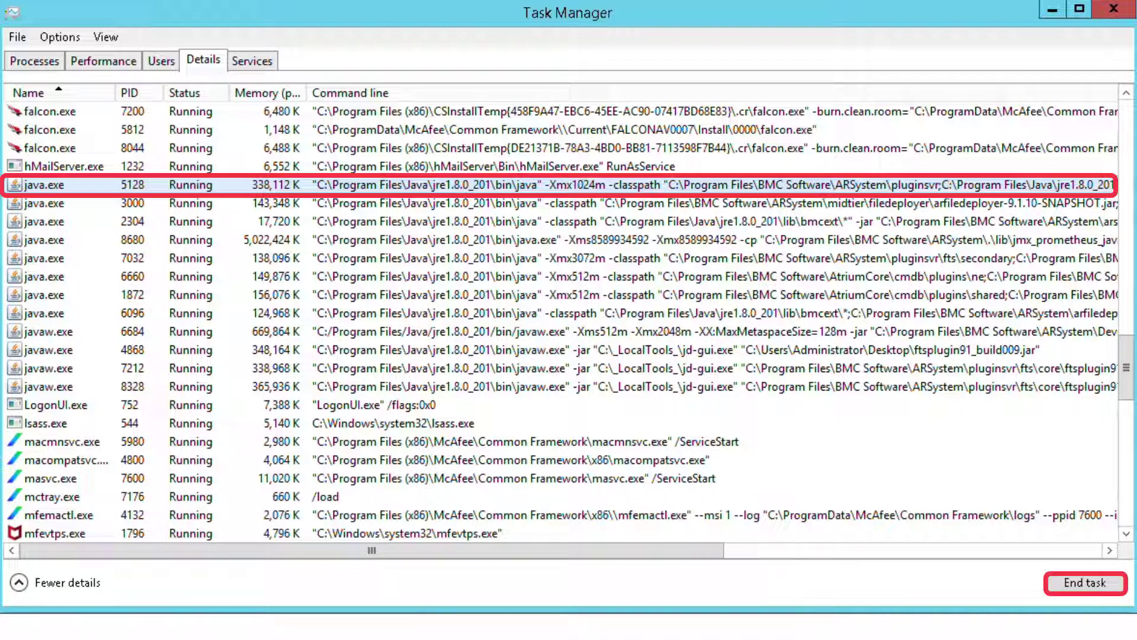
right_click(368, 185)
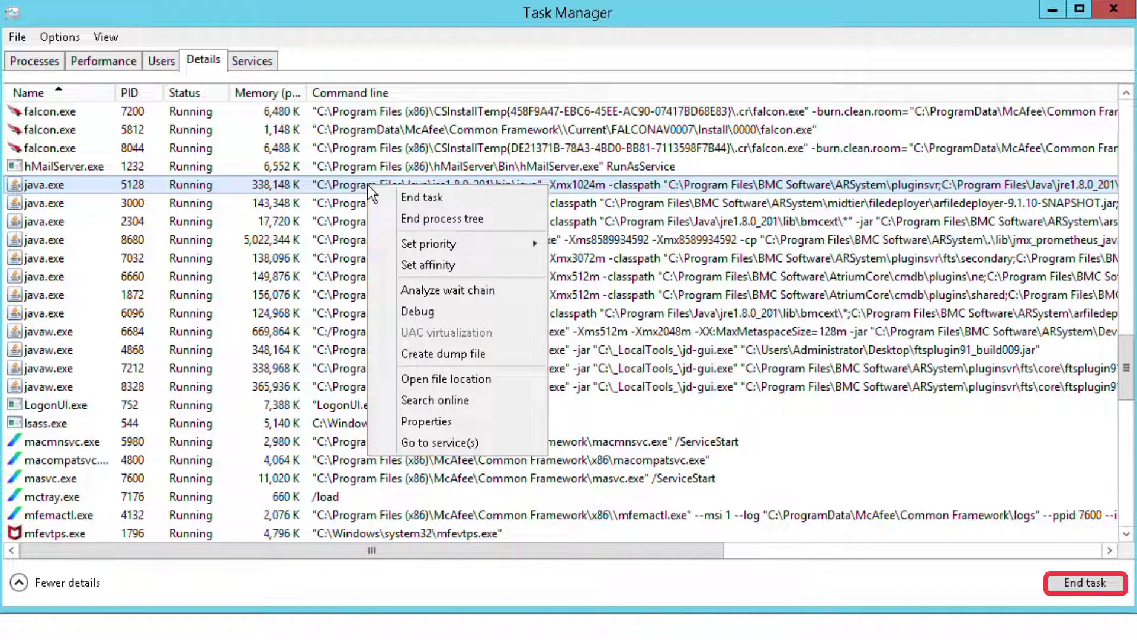
click(435, 208)
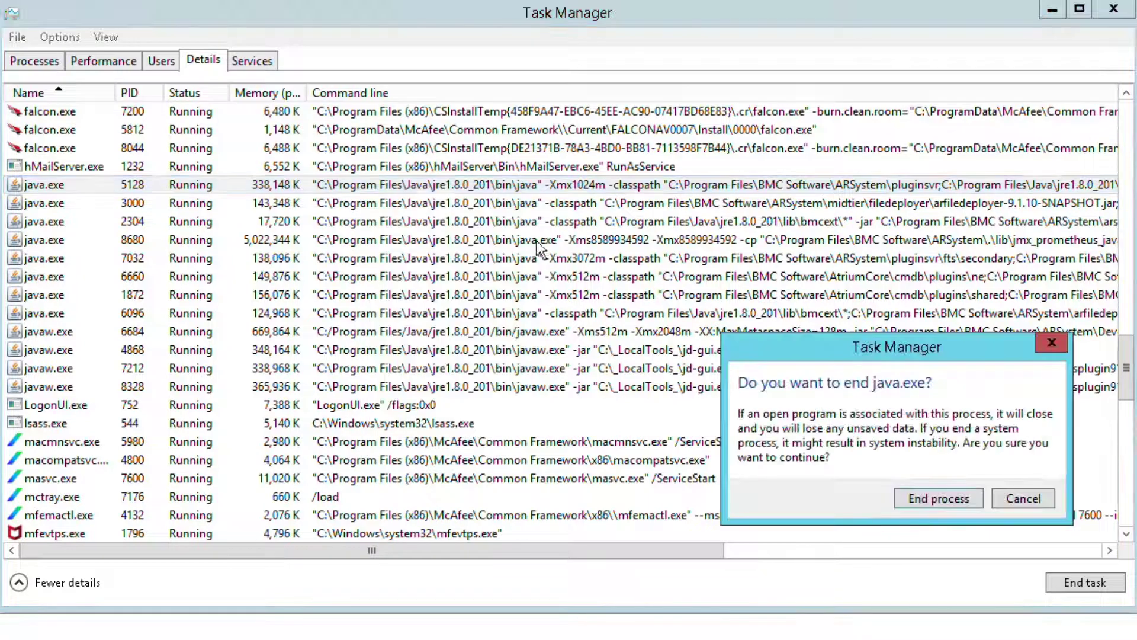
click(936, 499)
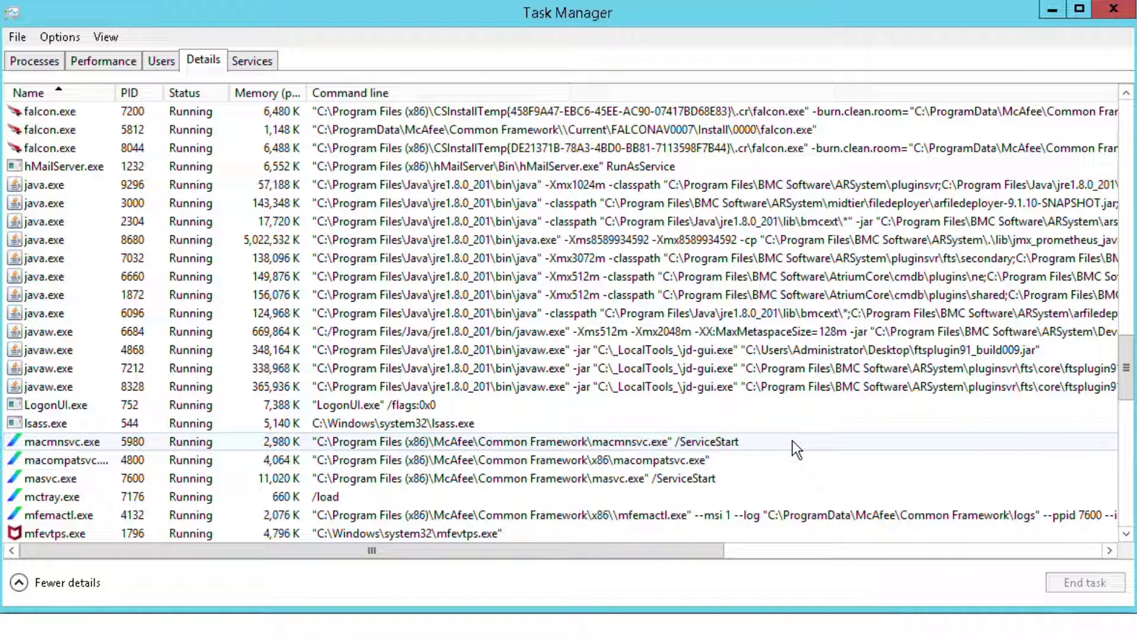
click(352, 189)
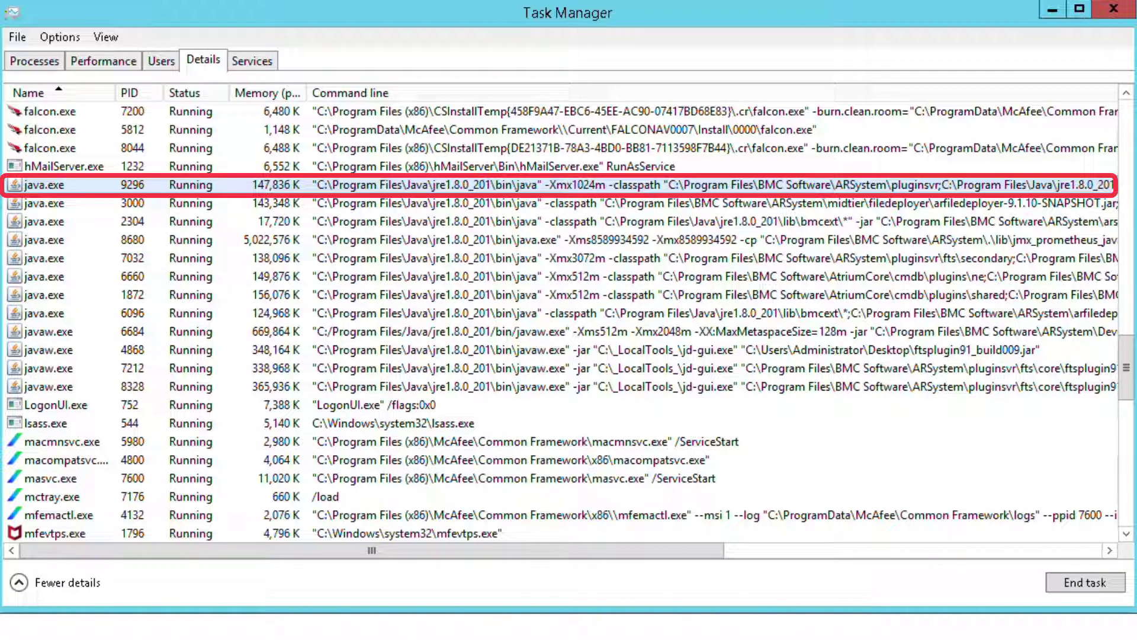